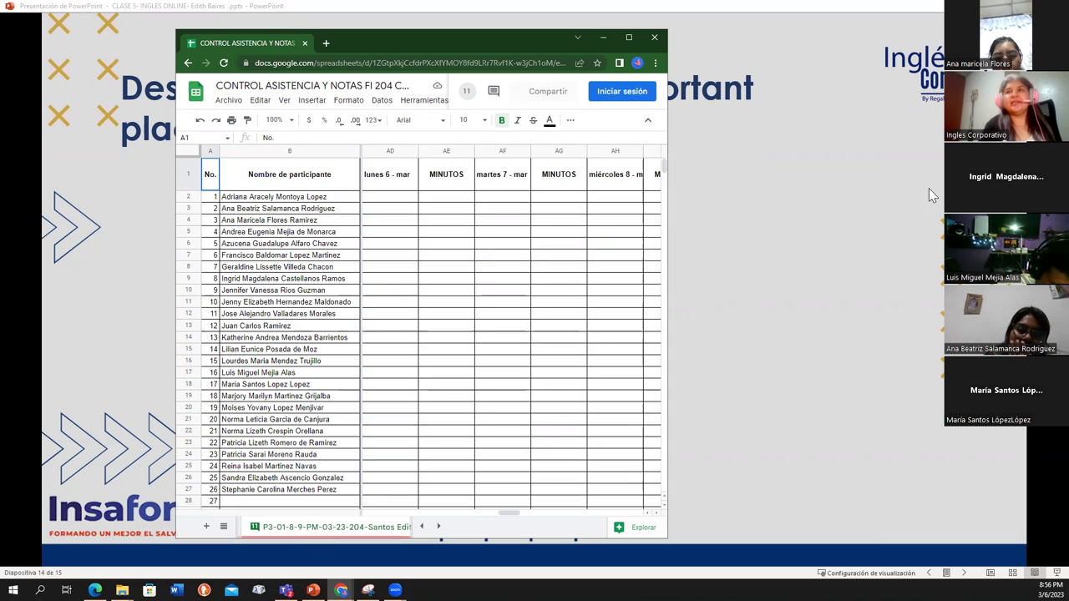
- Open the first participant's cell AD2 in the "lunes 6 - mar" column for editing
{"action": "left_click", "coordinate": [379, 200]}
{"action": "double_click", "coordinate": [379, 200]}
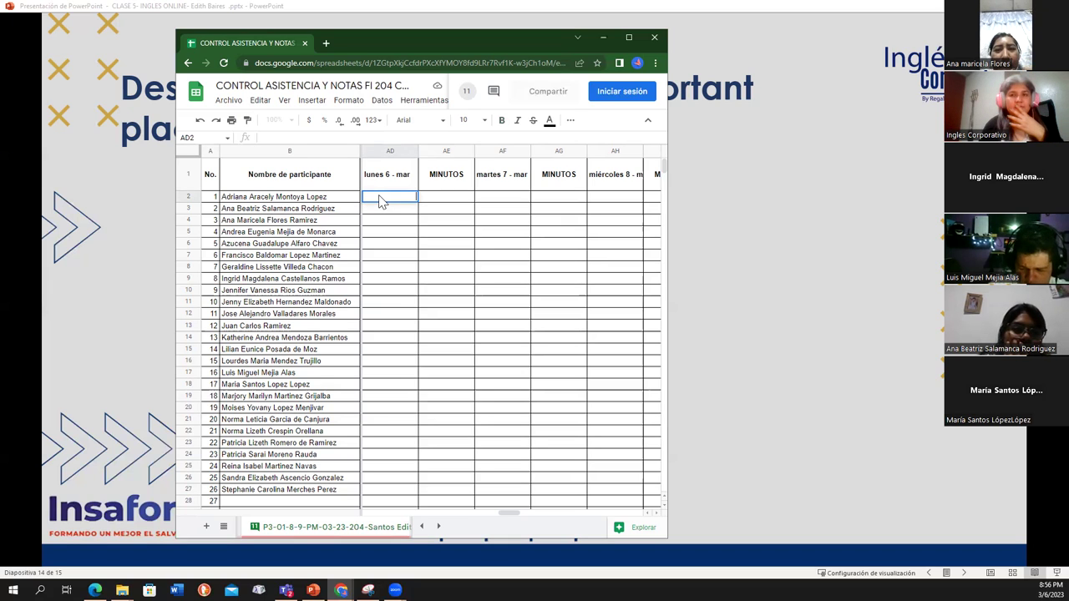
- Switch to the PowerPoint slideshow and go back to the "Prepositions of place" slide
{"action": "left_click", "coordinate": [161, 235]}
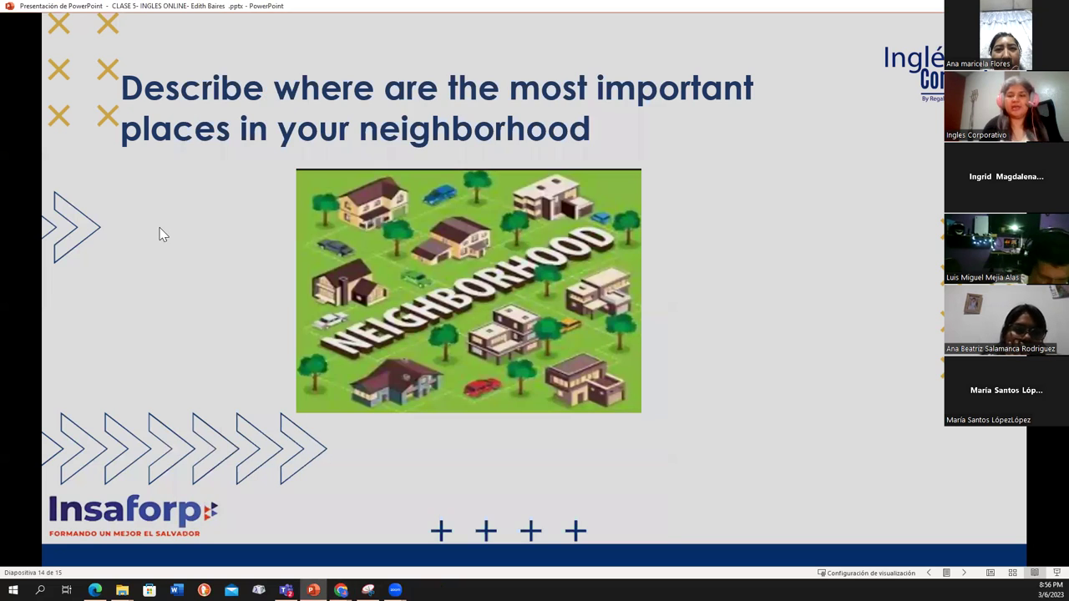
{"action": "key", "text": "Left"}
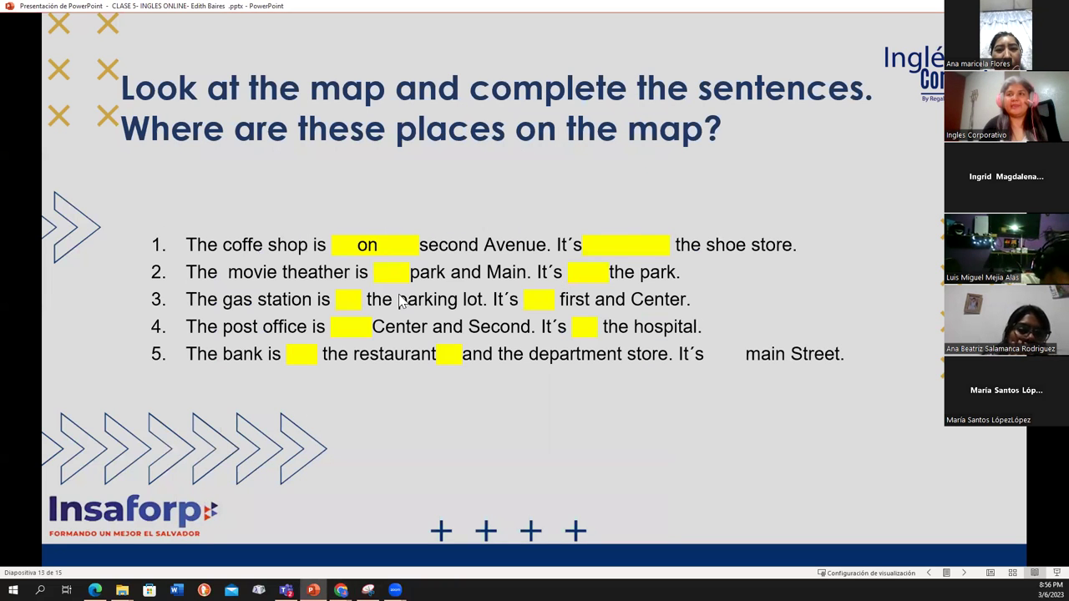
{"action": "key", "text": "Left"}
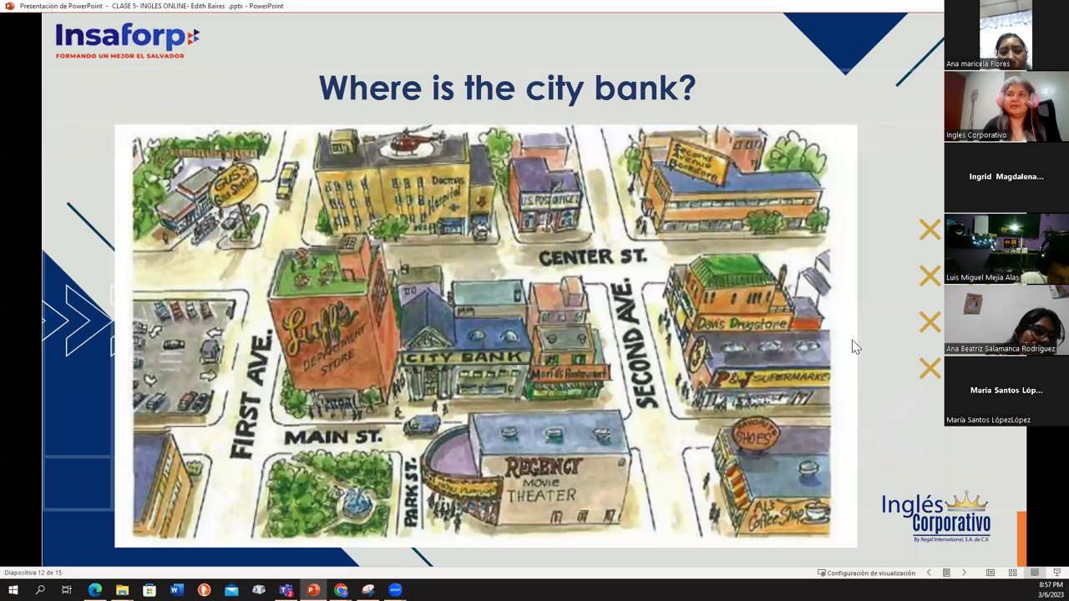
{"action": "key", "text": "Left"}
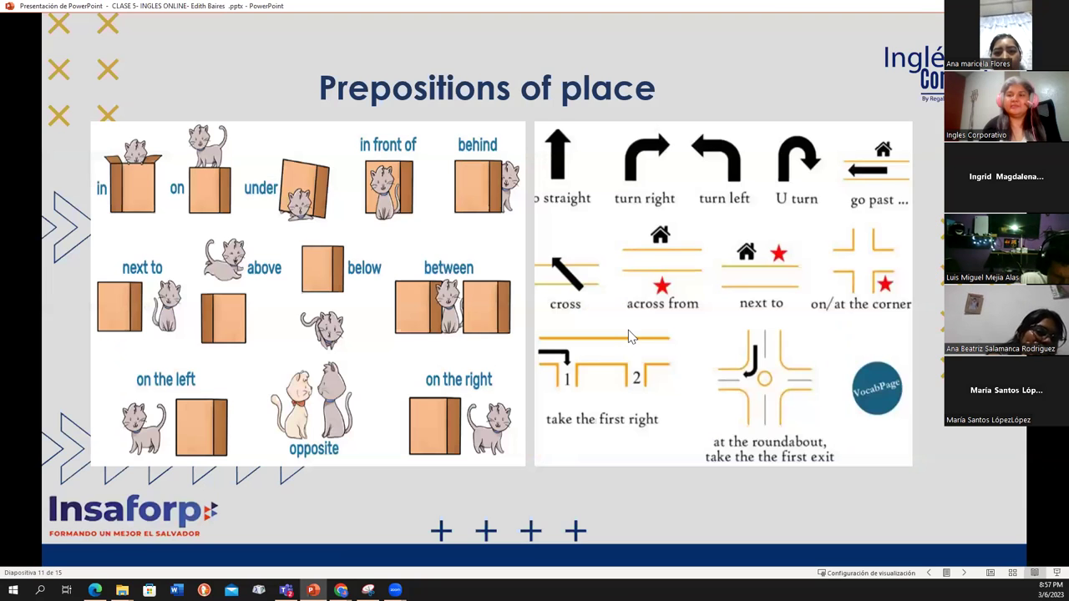
- Go through the remaining slides to the closing "Thank You For Your Attention" slide
{"action": "key", "text": "Right"}
{"action": "key", "text": "Right"}
{"action": "key", "text": "Right"}
{"action": "key", "text": "Right"}
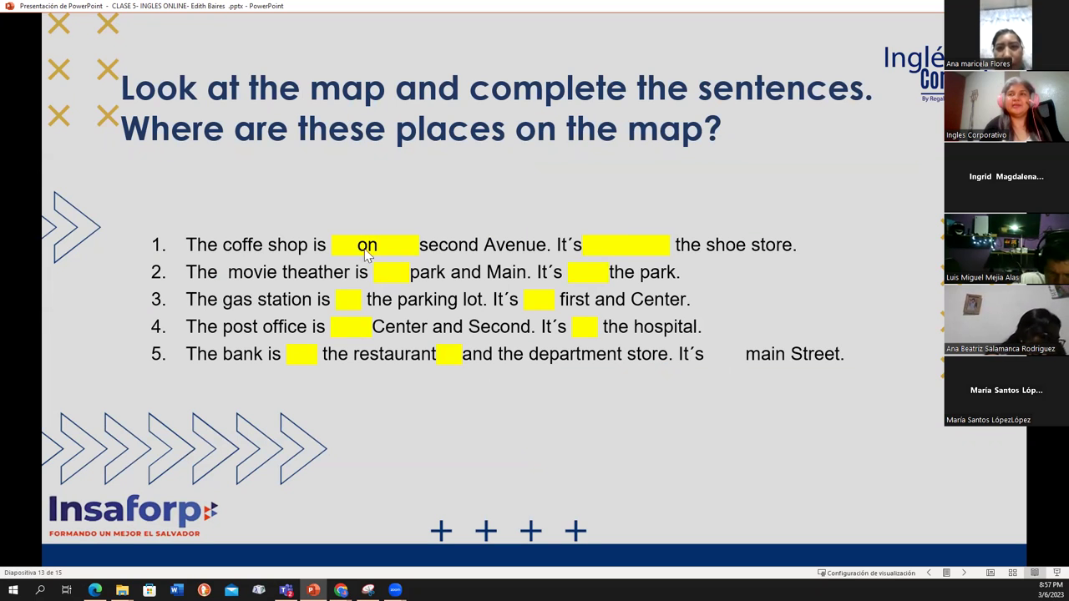
{"action": "left_click", "coordinate": [378, 307]}
{"action": "left_click", "coordinate": [377, 306]}
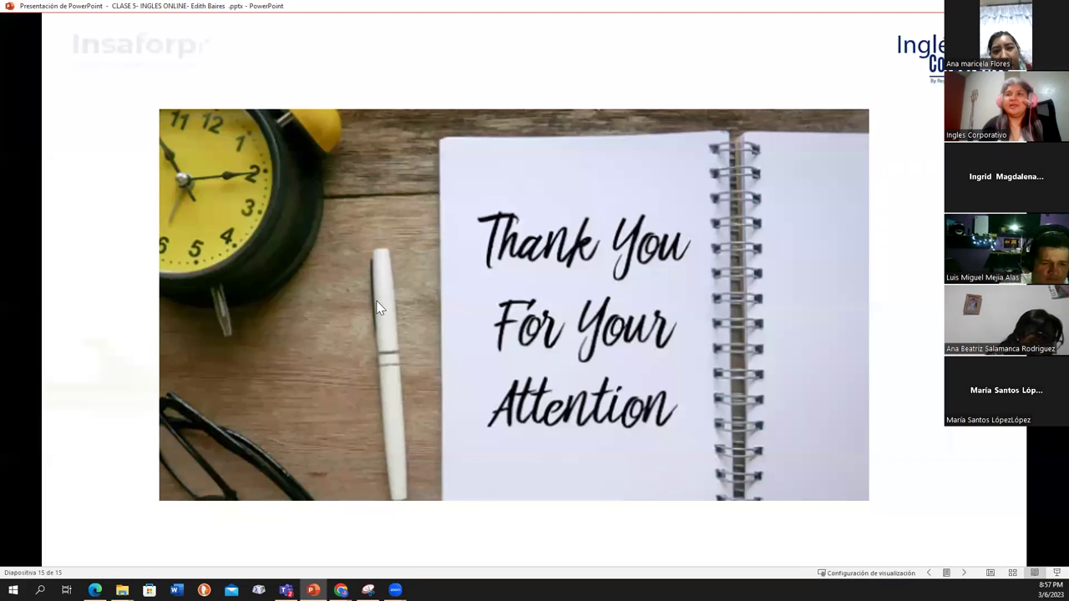
{"action": "left_click", "coordinate": [333, 511]}
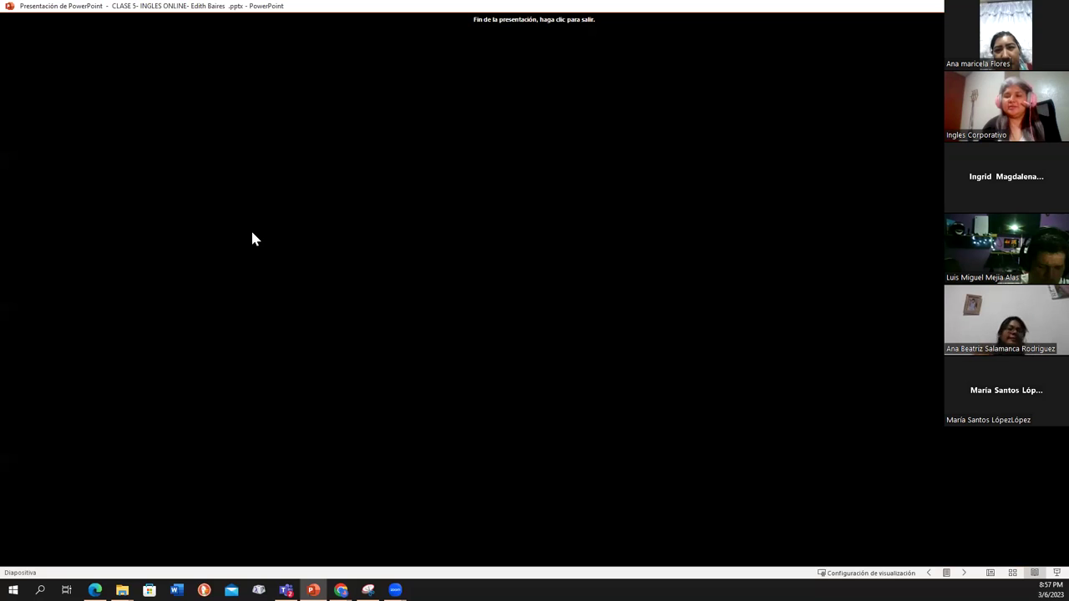
{"action": "left_click", "coordinate": [253, 233]}
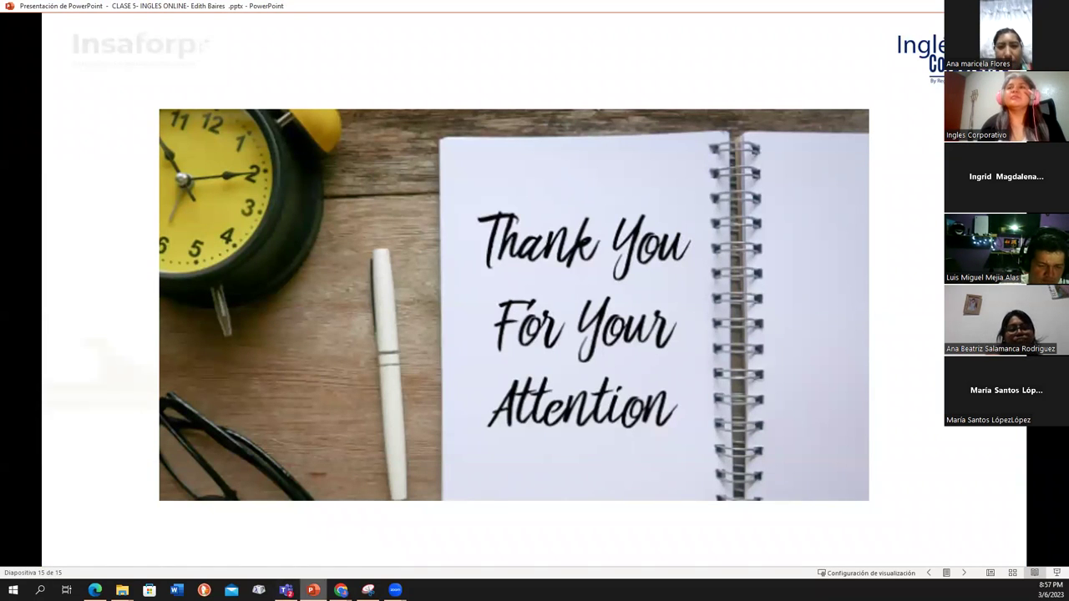
- Switch to the attendance and grades spreadsheet window in Chrome
{"action": "key", "text": "alt+Tab"}
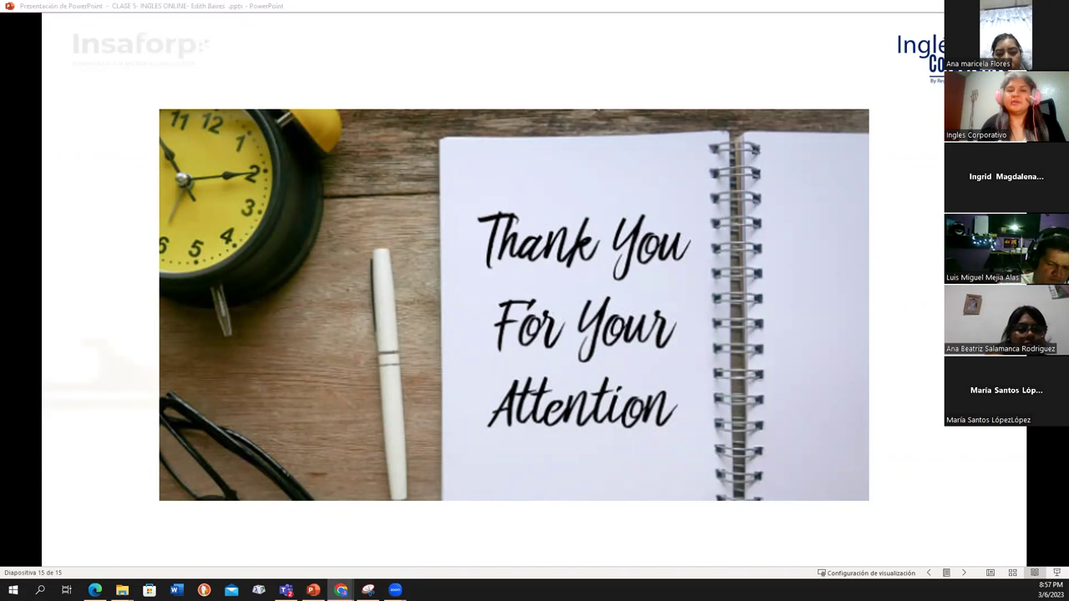
{"action": "mouse_move", "coordinate": [341, 589]}
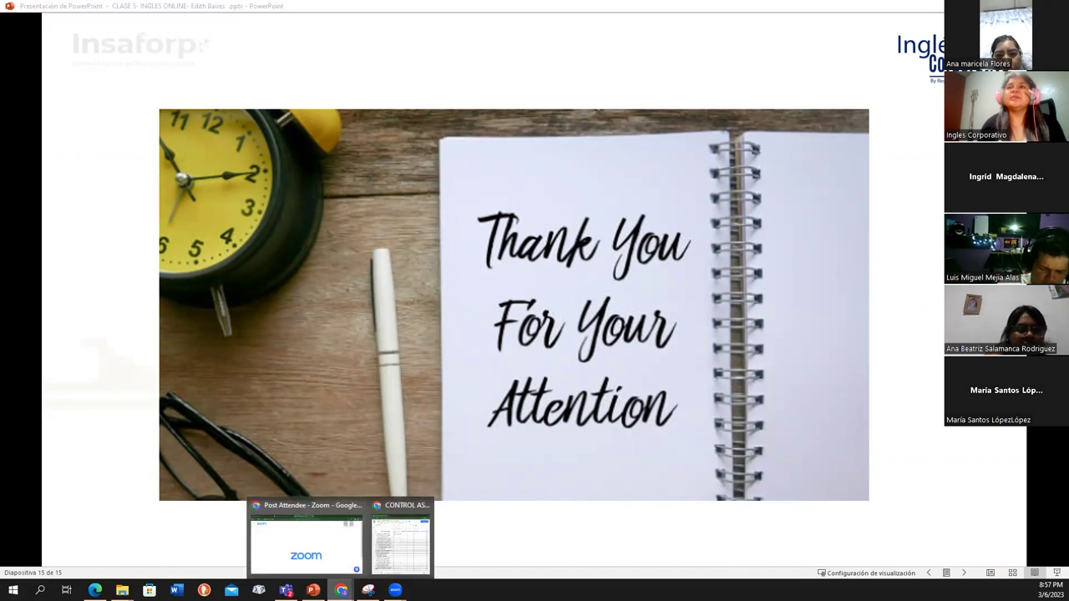
{"action": "left_click", "coordinate": [388, 549]}
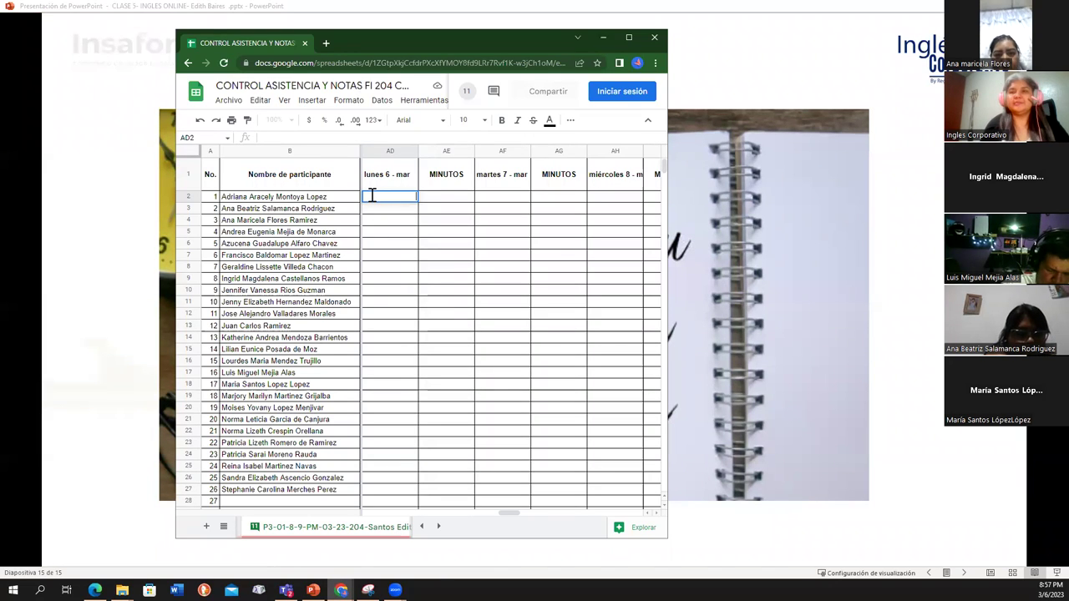
{"action": "type", "text": "1"}
{"action": "key", "text": "Return"}
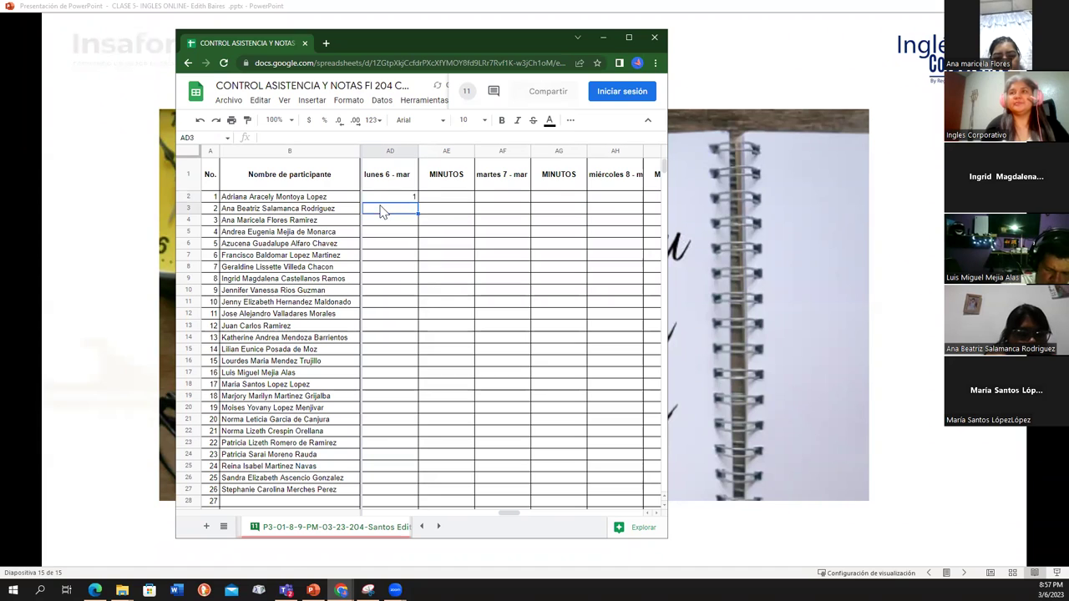
{"action": "left_click", "coordinate": [394, 201]}
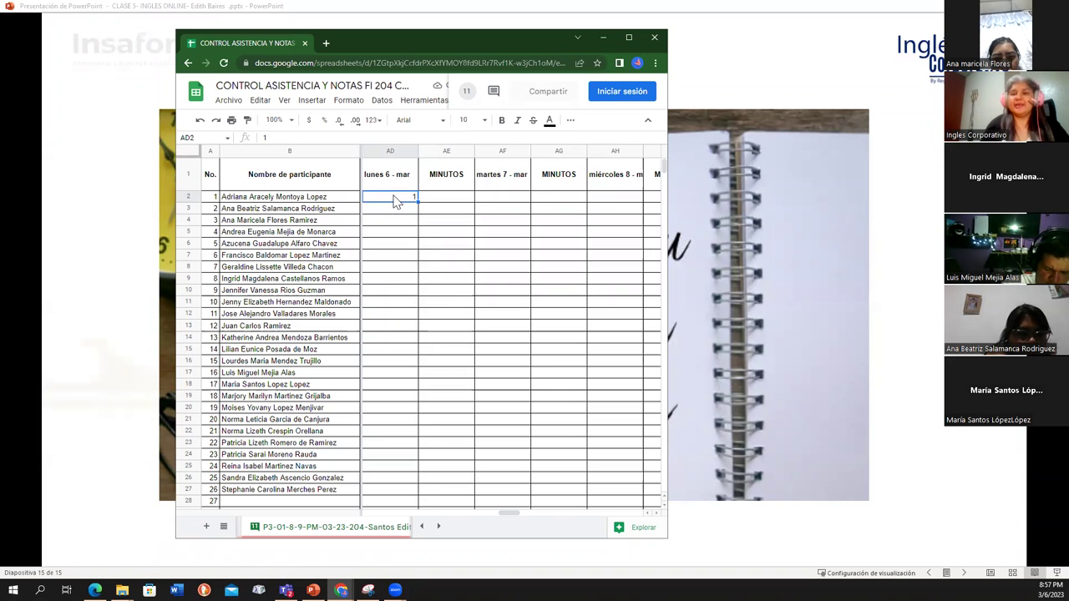
{"action": "key", "text": "Delete"}
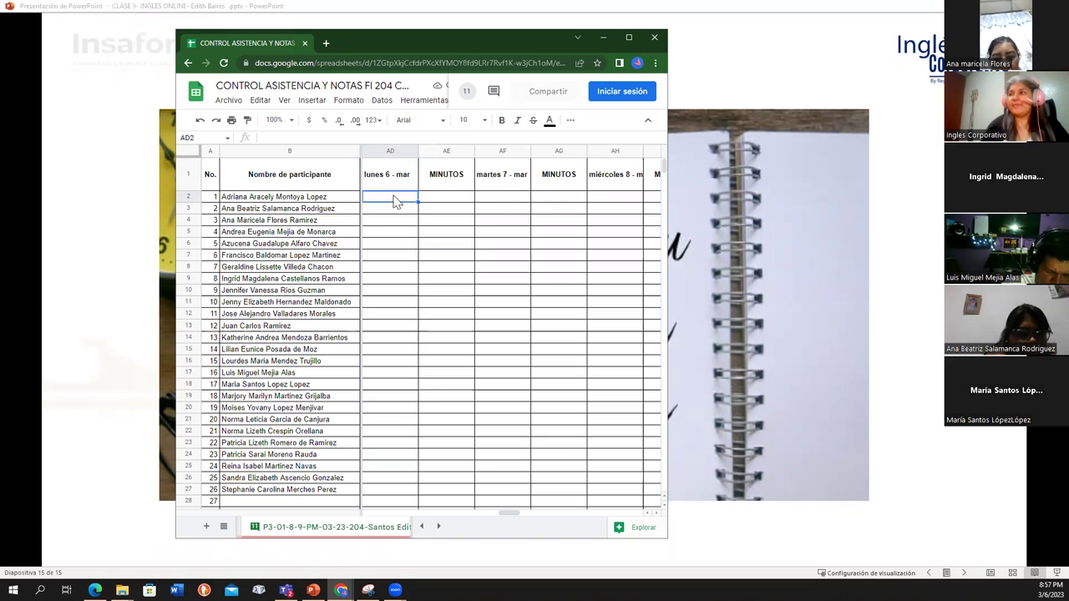
- Enter 1 as the "lunes 6 - mar" attendance for participants 1 to 4, cells AD2 to AD5
{"action": "type", "text": "1"}
{"action": "left_click", "coordinate": [410, 212]}
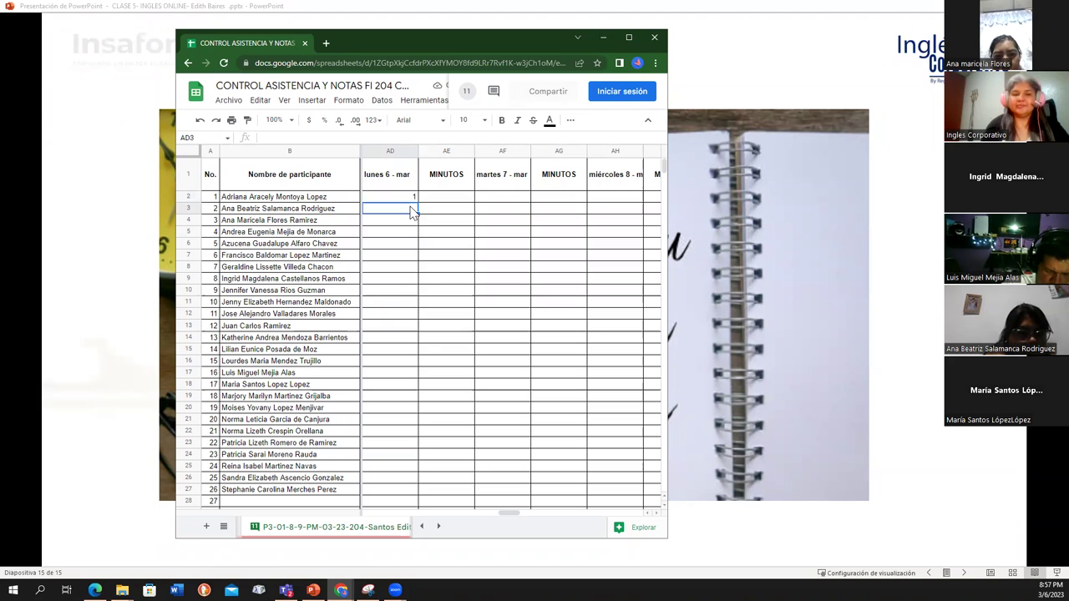
{"action": "type", "text": "1"}
{"action": "left_click", "coordinate": [403, 224]}
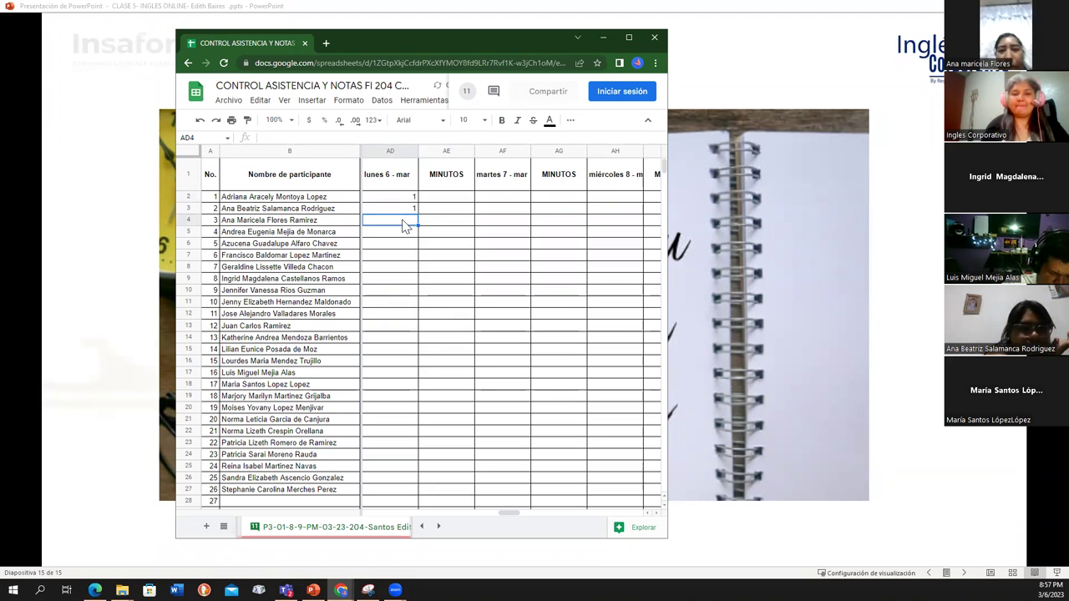
{"action": "type", "text": "1"}
{"action": "left_click", "coordinate": [402, 238]}
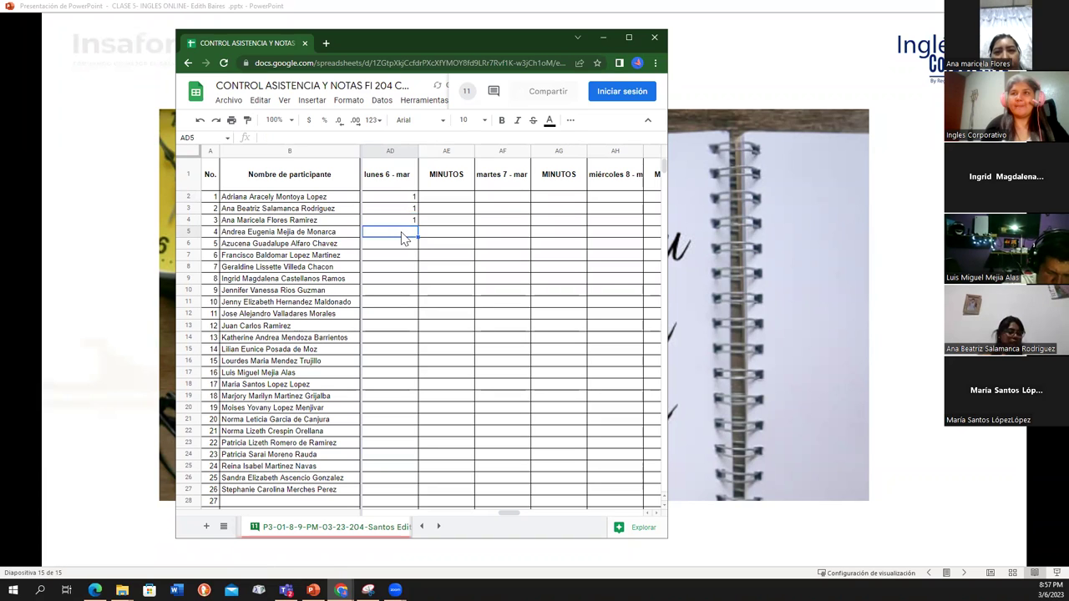
{"action": "type", "text": "1"}
- Enter 1 as the "lunes 6 - mar" attendance for participants 5 to 8, cells AD6 to AD9
{"action": "left_click", "coordinate": [408, 248]}
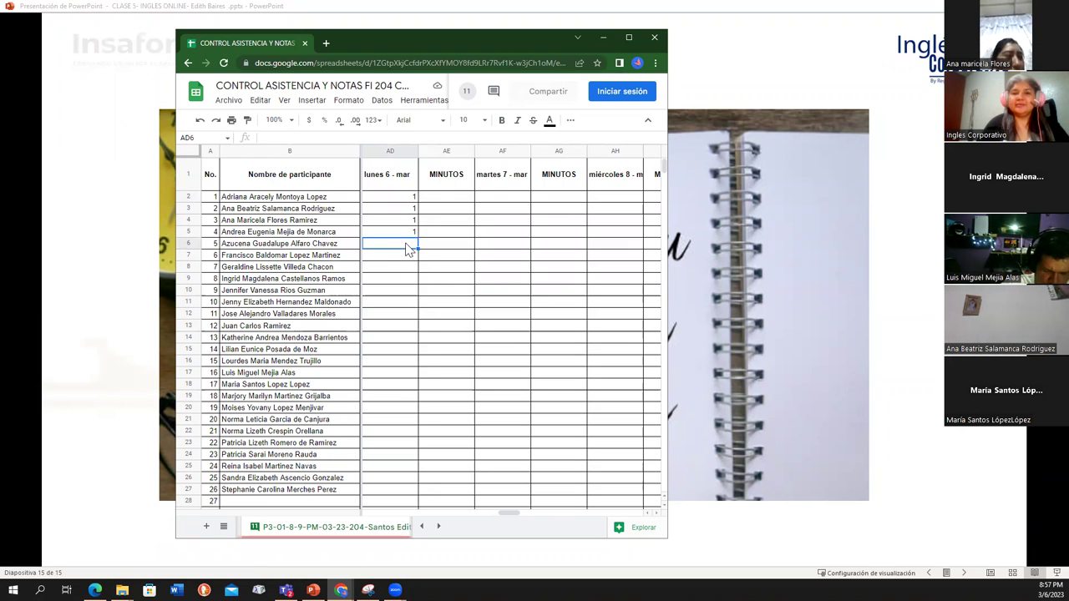
{"action": "type", "text": "1"}
{"action": "key", "text": "Return"}
{"action": "type", "text": "1"}
{"action": "key", "text": "Return"}
{"action": "type", "text": "1"}
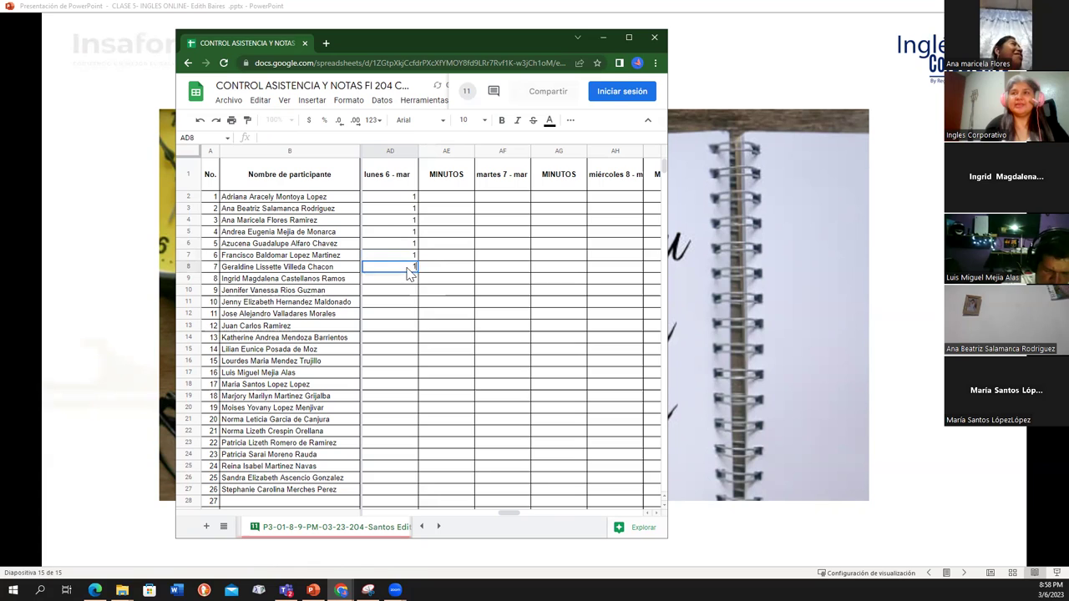
{"action": "key", "text": "Return"}
{"action": "type", "text": "1"}
{"action": "key", "text": "Return"}
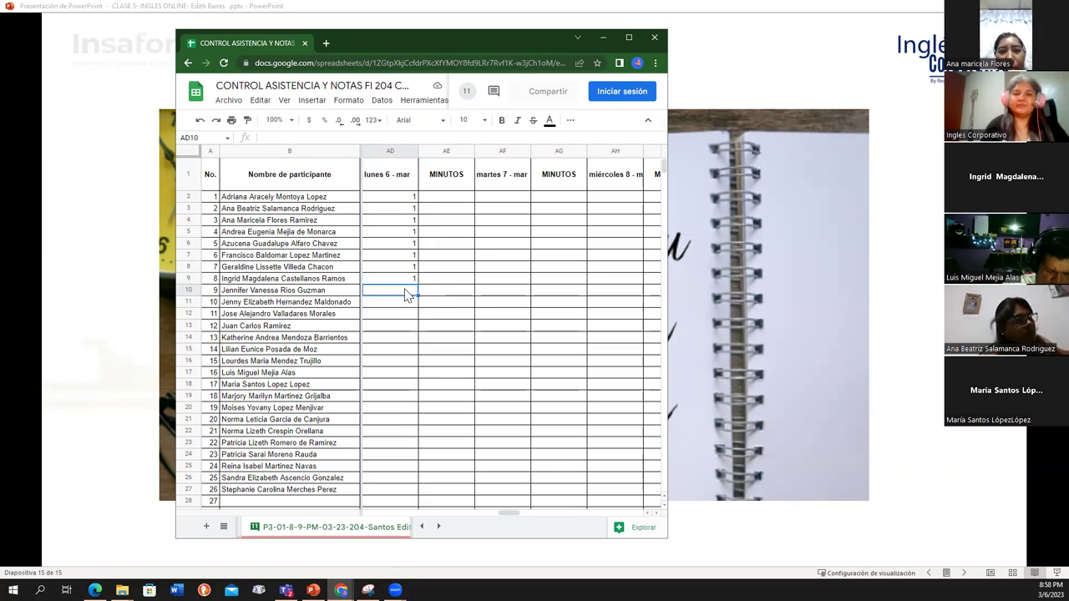
- Enter 1 as the "lunes 6 - mar" attendance for participants 9 to 12, cells AD10 to AD13
{"action": "type", "text": "1"}
{"action": "key", "text": "Return"}
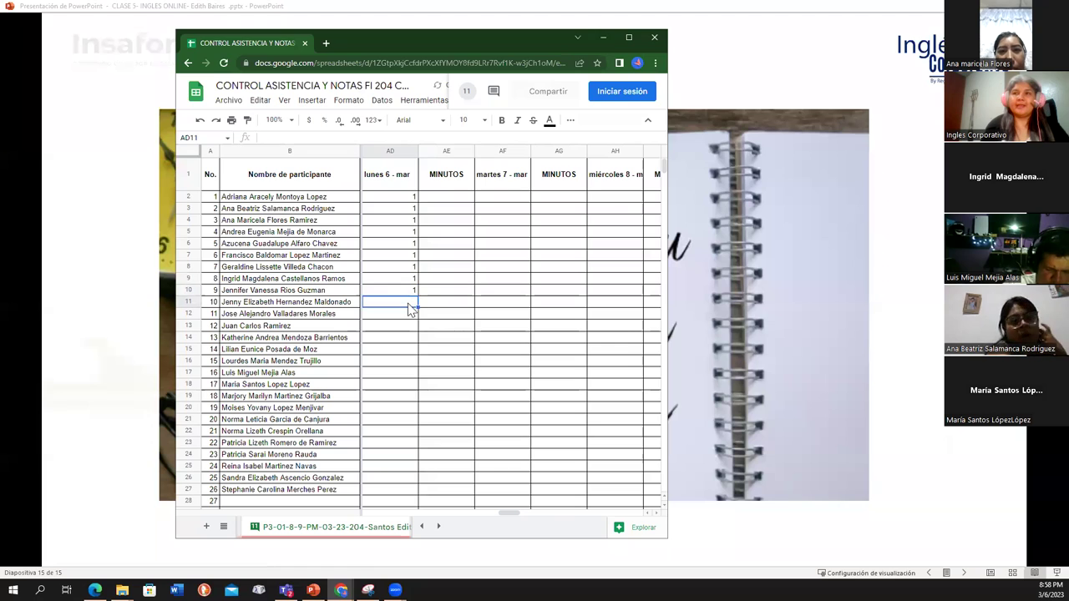
{"action": "type", "text": "1"}
{"action": "key", "text": "Return"}
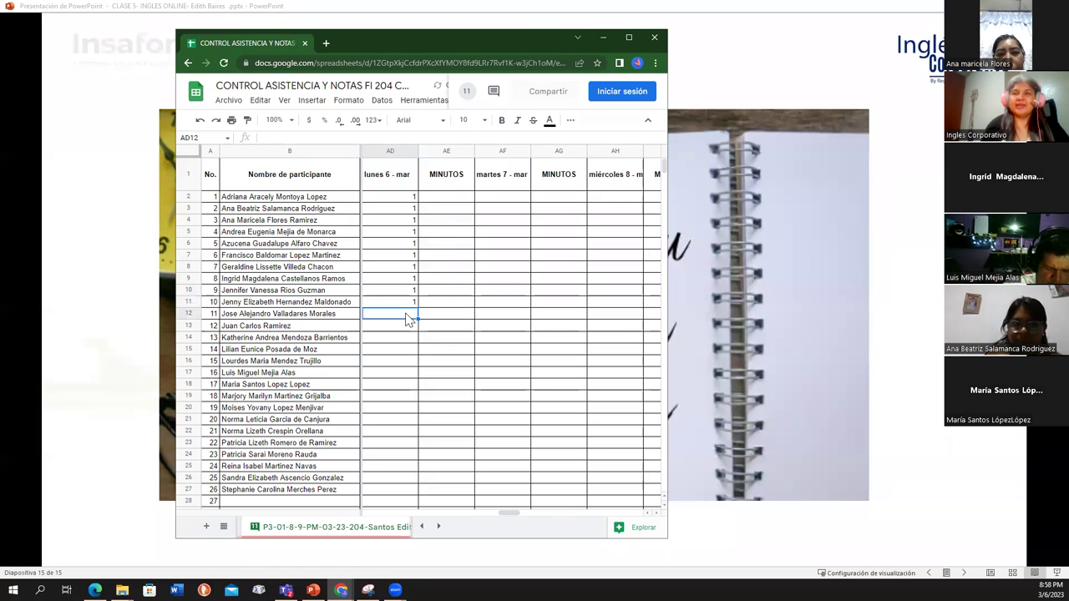
{"action": "type", "text": "1"}
{"action": "key", "text": "Return"}
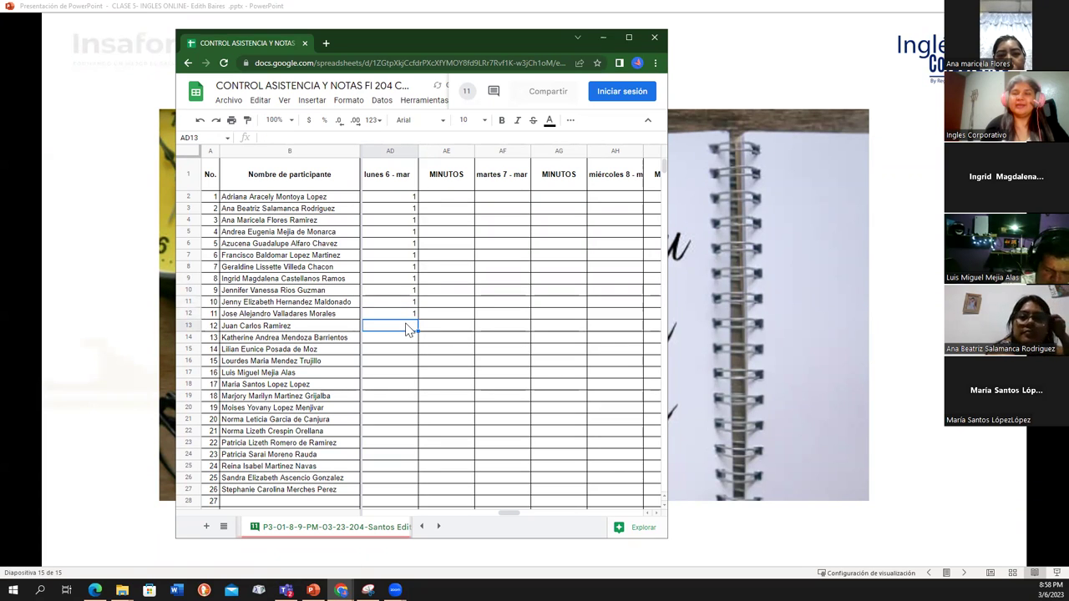
{"action": "type", "text": "1"}
{"action": "key", "text": "Return"}
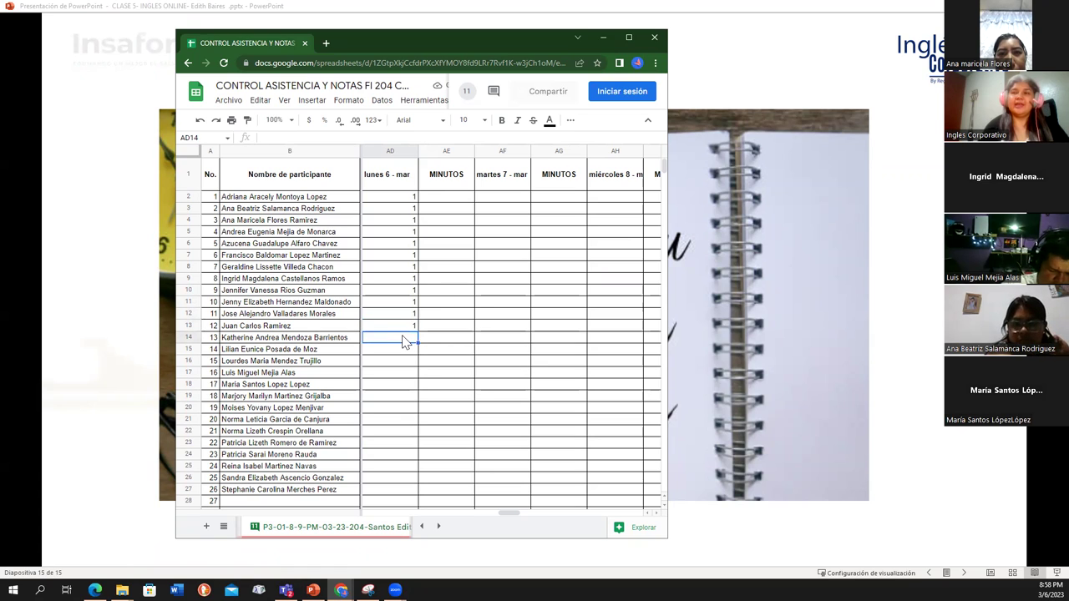
- Enter 1 as the "lunes 6 - mar" attendance for participants 13 to 16, cells AD14 to AD17
{"action": "type", "text": "1"}
{"action": "left_click", "coordinate": [394, 352]}
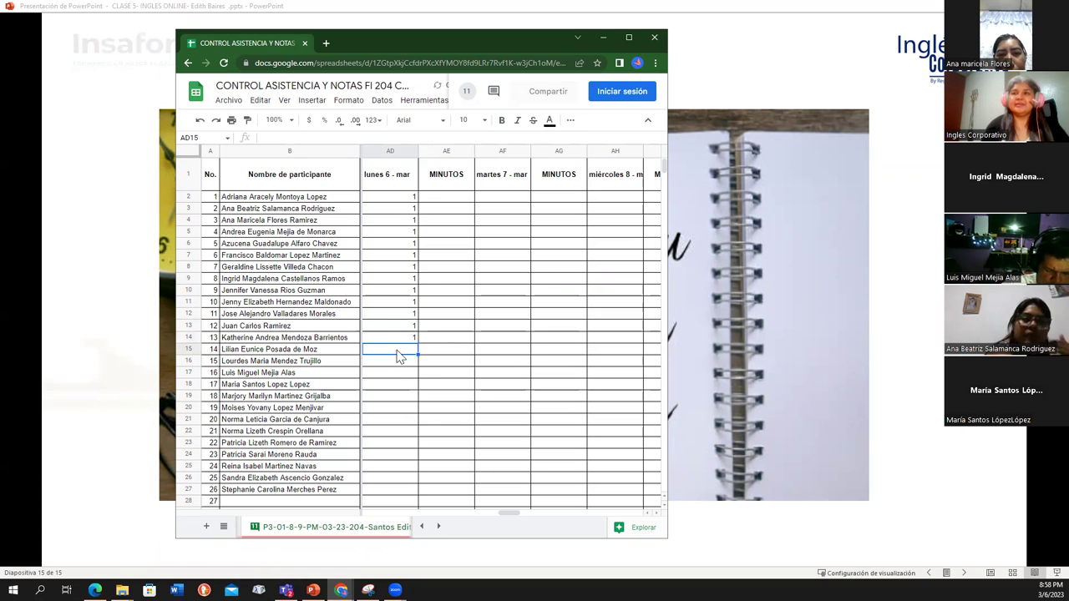
{"action": "type", "text": "1"}
{"action": "left_click", "coordinate": [389, 366]}
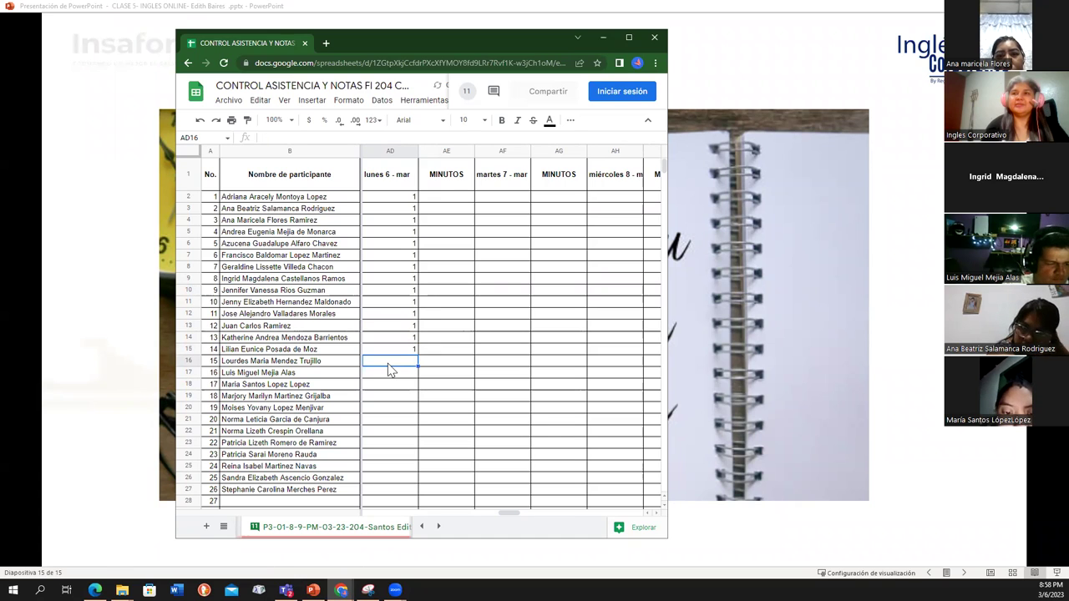
{"action": "type", "text": "1"}
{"action": "left_click", "coordinate": [396, 373]}
{"action": "type", "text": "1"}
- Enter 1 as the "lunes 6 - mar" attendance for participants 17 to 19, cells AD18 to AD20
{"action": "left_click", "coordinate": [397, 390]}
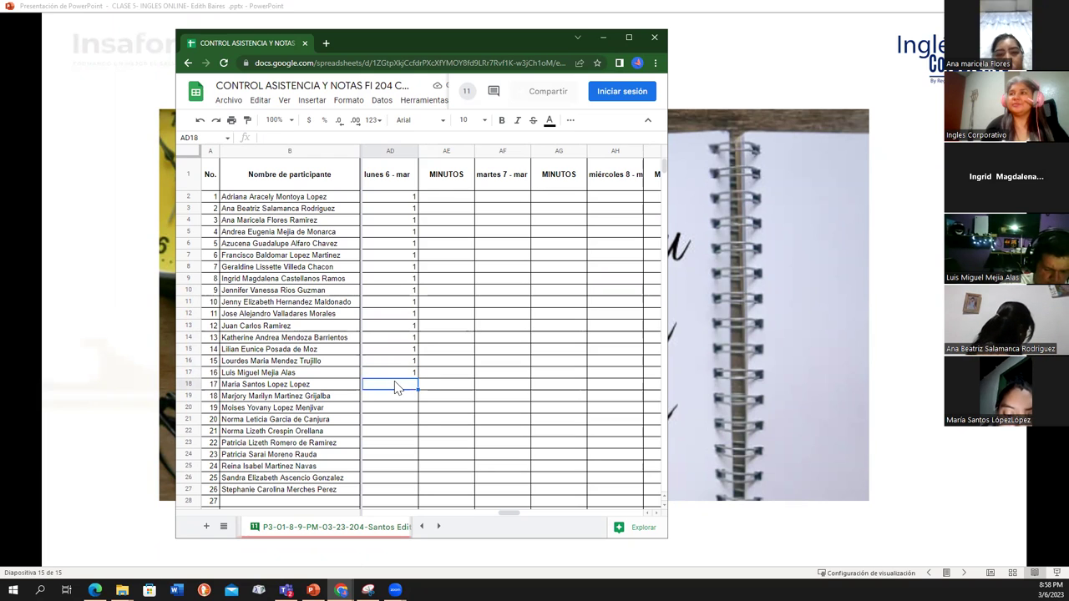
{"action": "type", "text": "1"}
{"action": "left_click", "coordinate": [399, 399]}
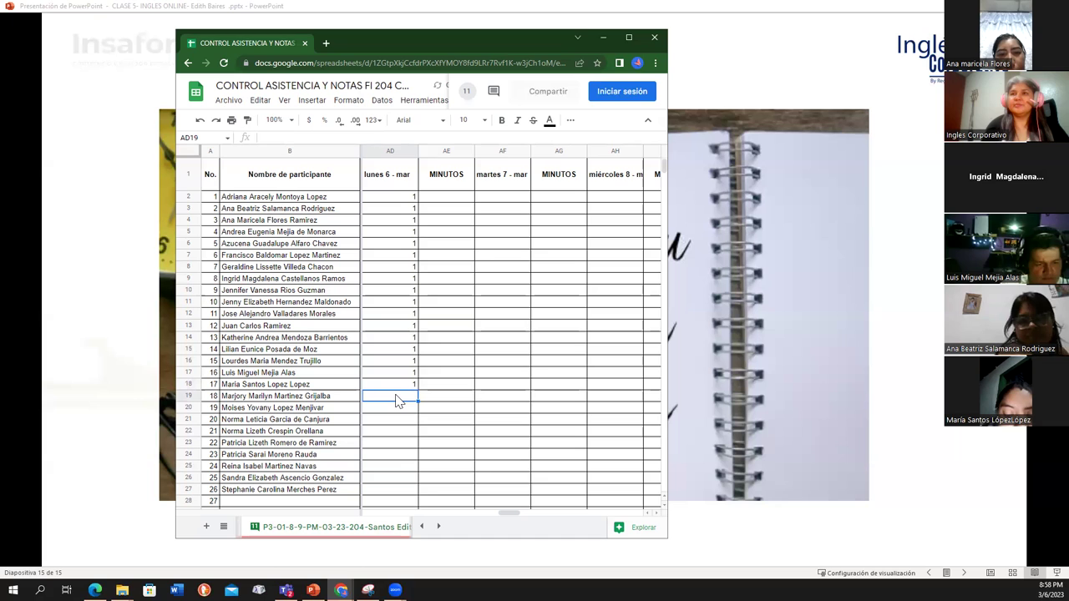
{"action": "type", "text": "1"}
{"action": "left_click", "coordinate": [409, 413]}
{"action": "type", "text": "1"}
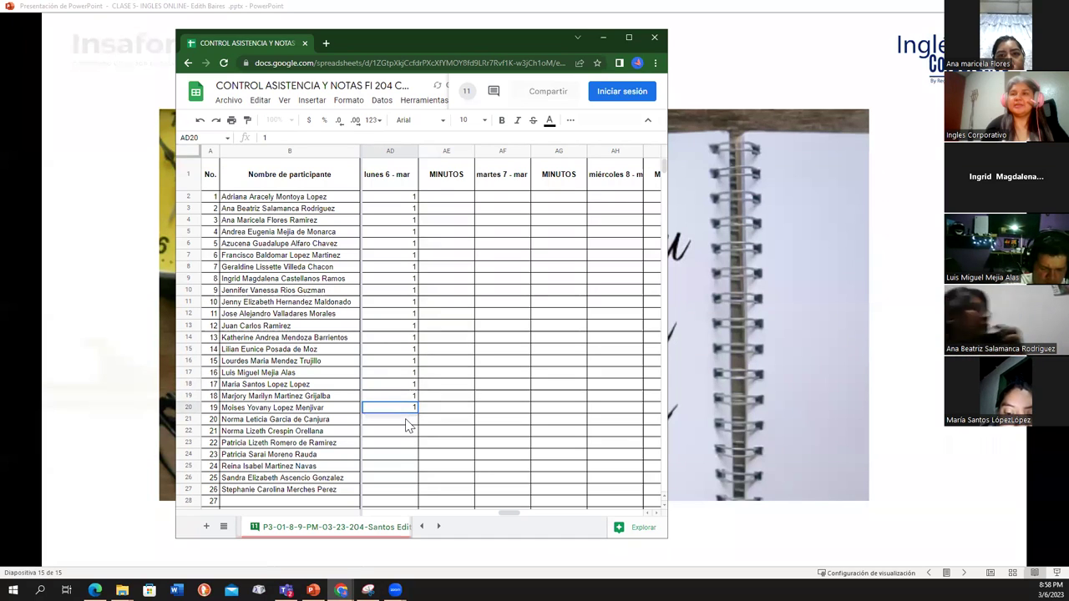
- Enter 1 as the "lunes 6 - mar" attendance for participants 20 to 22, cells AD21 to AD23
{"action": "left_click", "coordinate": [406, 424]}
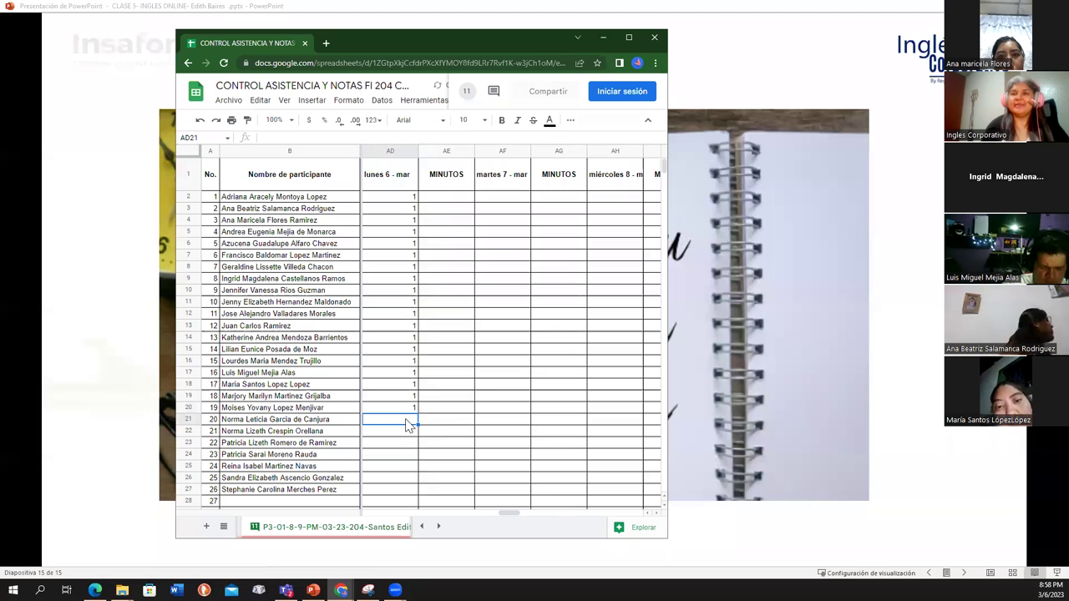
{"action": "type", "text": "1"}
{"action": "left_click", "coordinate": [407, 434]}
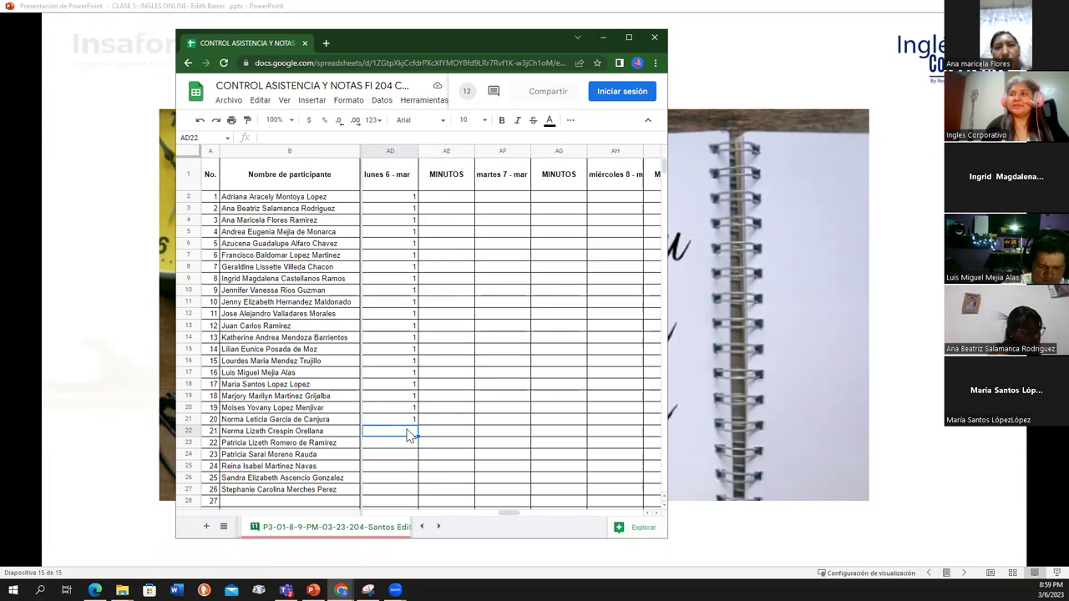
{"action": "type", "text": "1"}
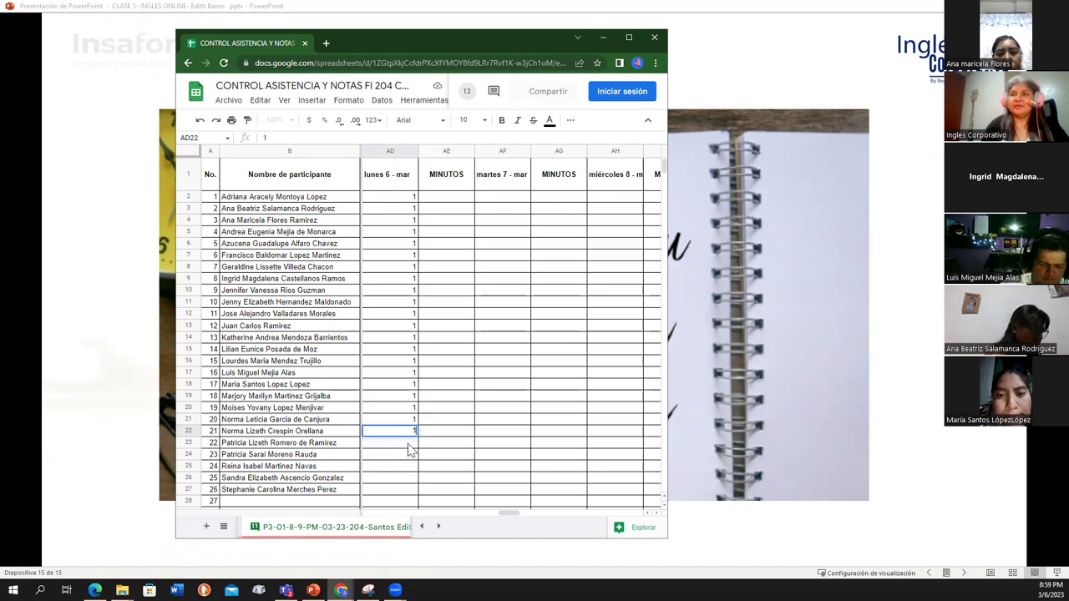
{"action": "key", "text": "Return"}
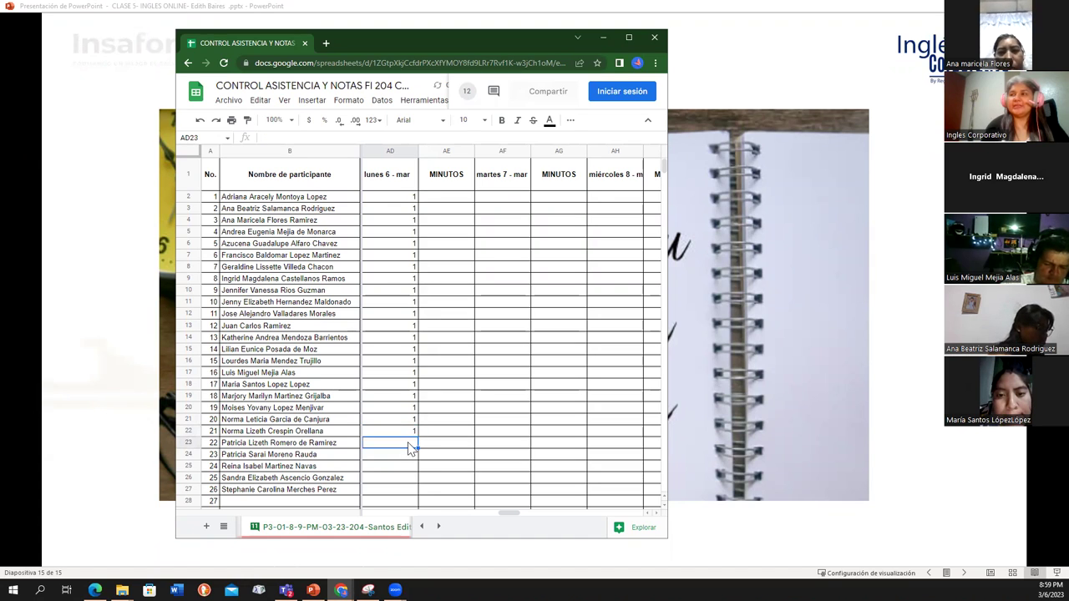
{"action": "type", "text": "1"}
{"action": "key", "text": "Return"}
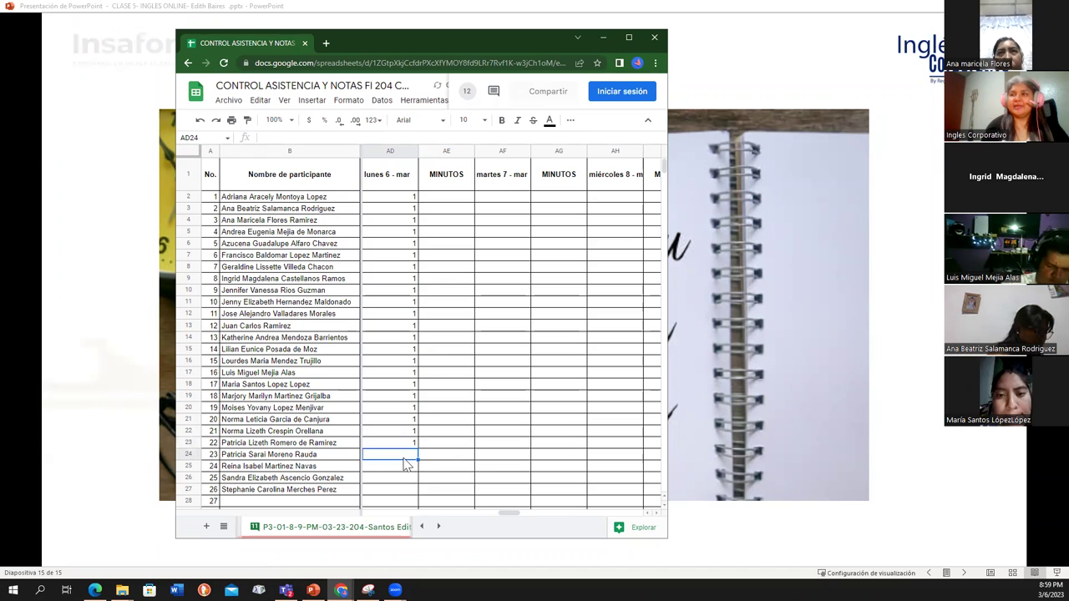
- Enter 1 as the "lunes 6 - mar" attendance for participants 23 to 26, cells AD24 to AD27
{"action": "type", "text": "1"}
{"action": "key", "text": "BackSpace"}
{"action": "key", "text": "Escape"}
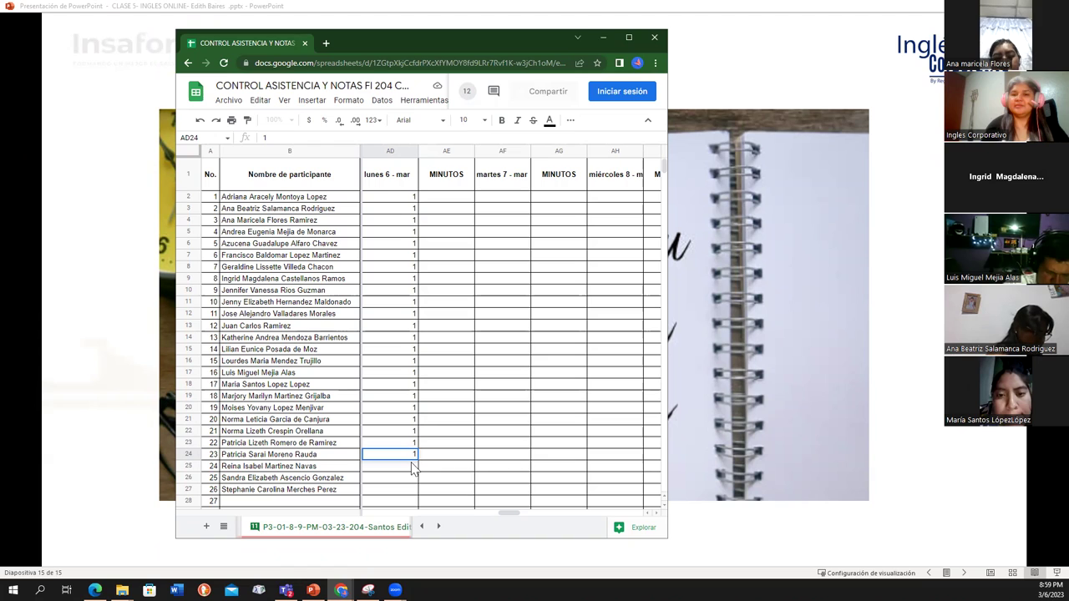
{"action": "left_click", "coordinate": [407, 469]}
{"action": "type", "text": "1"}
{"action": "left_click", "coordinate": [413, 481]}
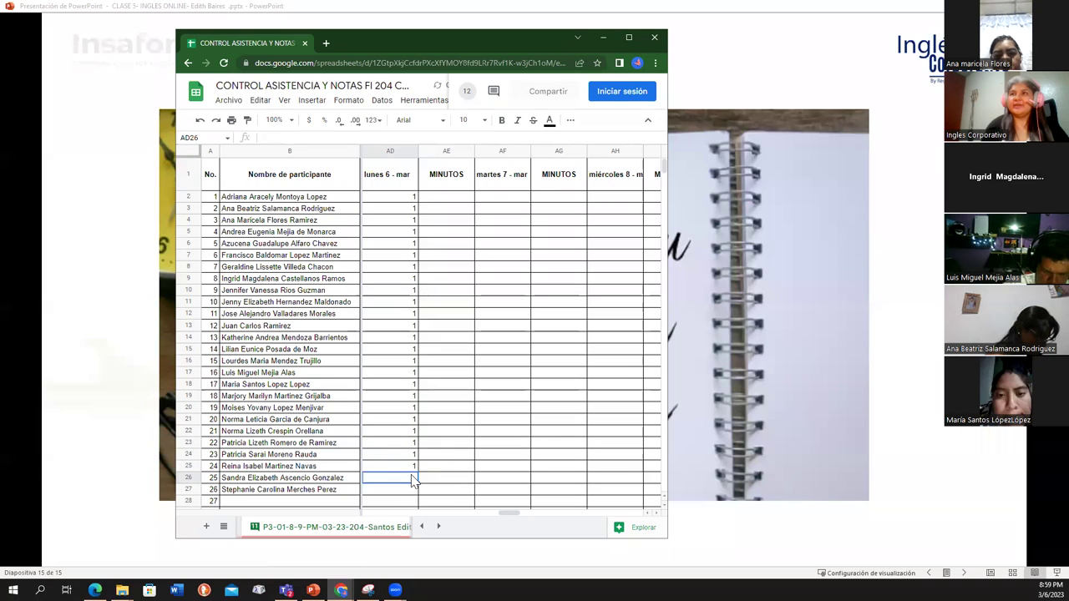
{"action": "type", "text": "1"}
{"action": "left_click", "coordinate": [414, 491]}
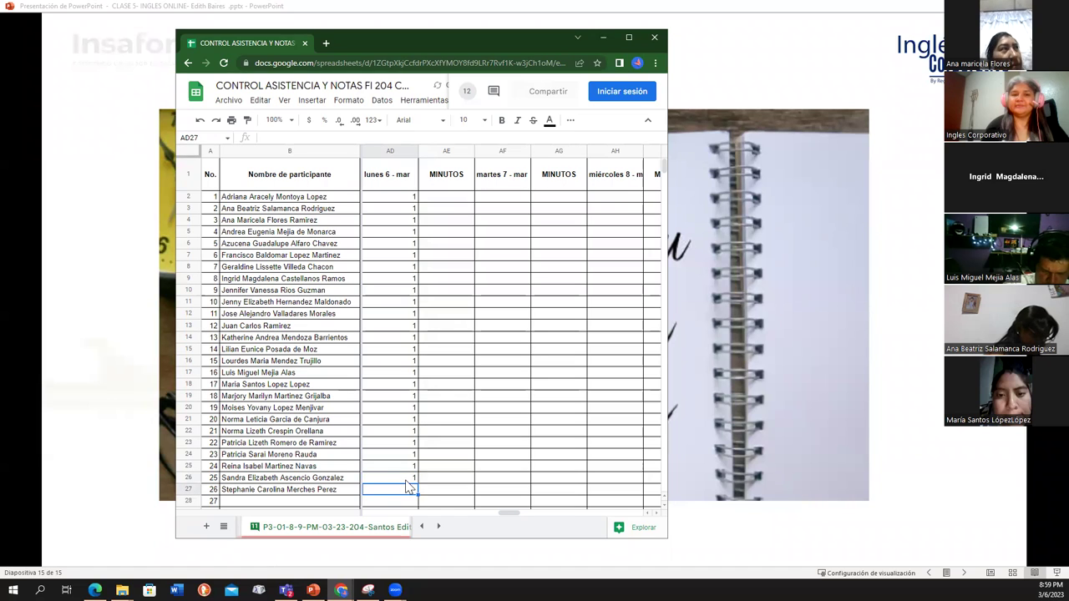
{"action": "type", "text": "1"}
{"action": "left_click", "coordinate": [443, 487]}
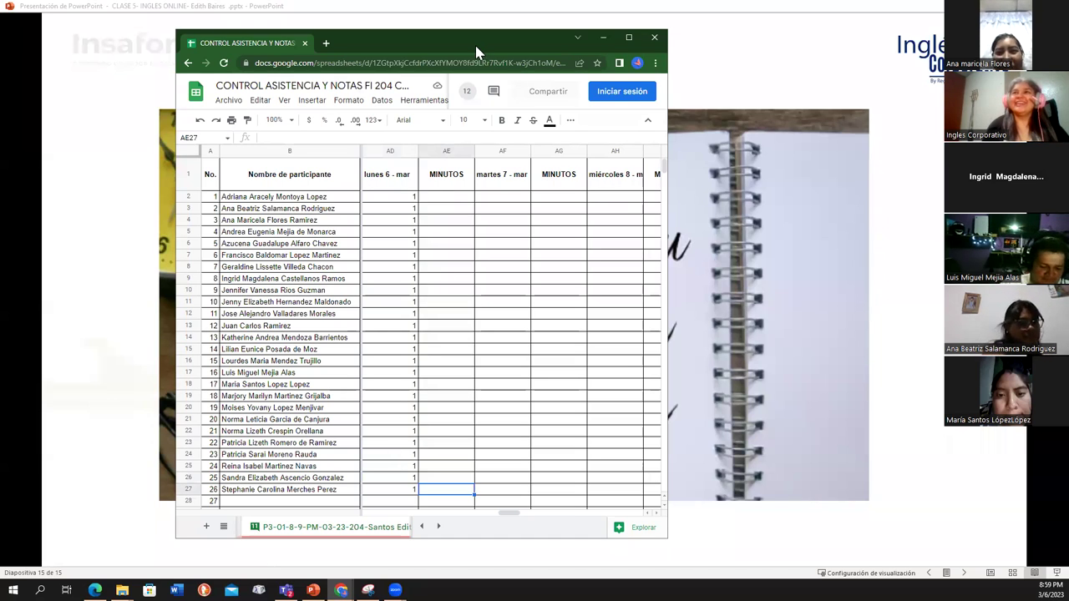
- Minimize the attendance spreadsheet window to return to the "Thank You For Your Attention" slide in PowerPoint
{"action": "left_click_drag", "start_coordinate": [476, 52], "coordinate": [395, 53]}
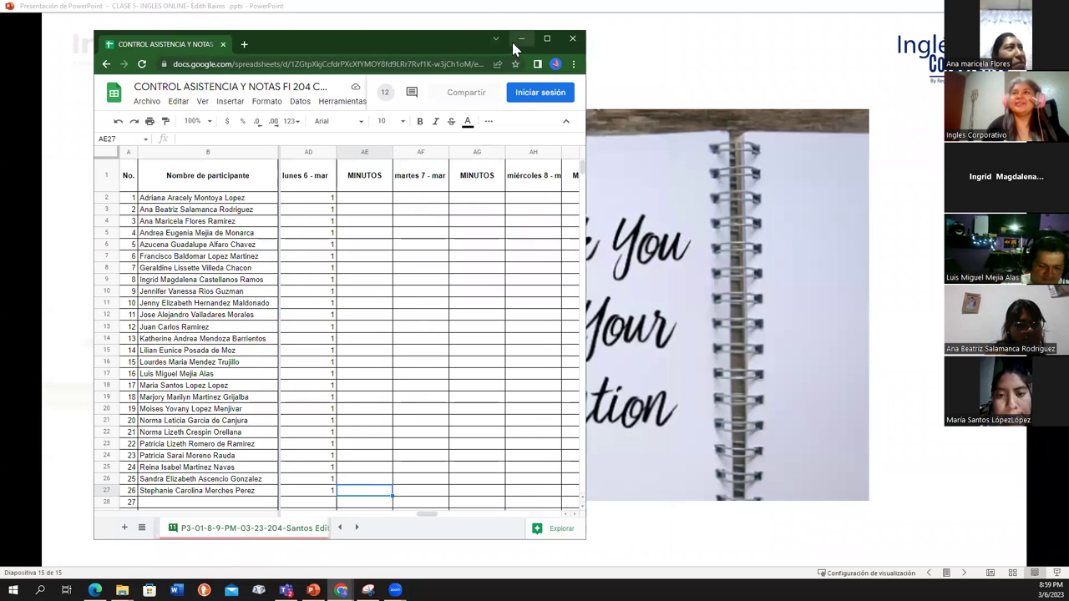
{"action": "left_click", "coordinate": [518, 39]}
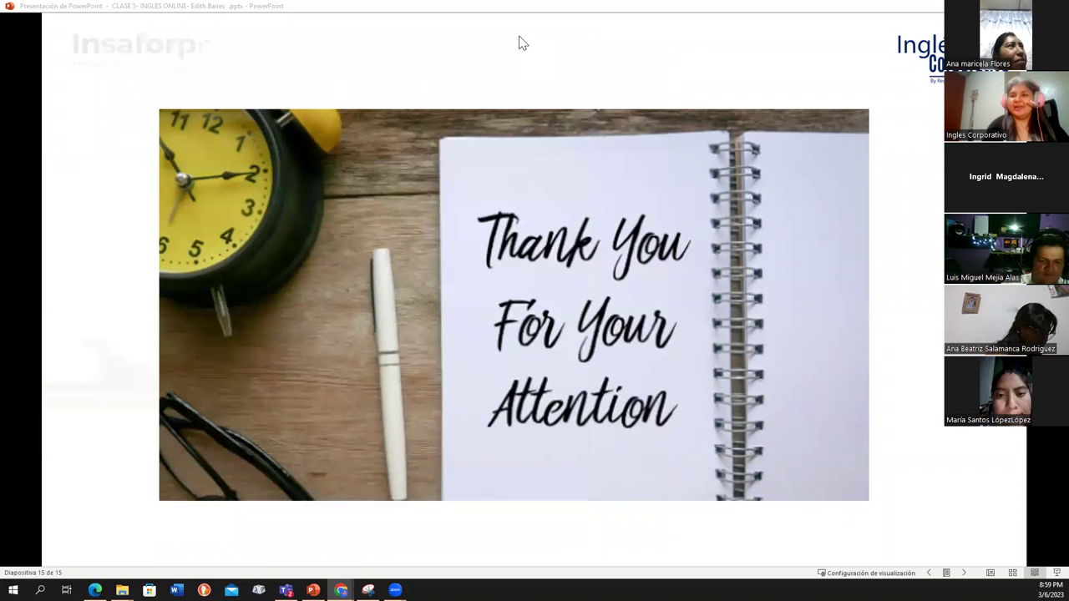